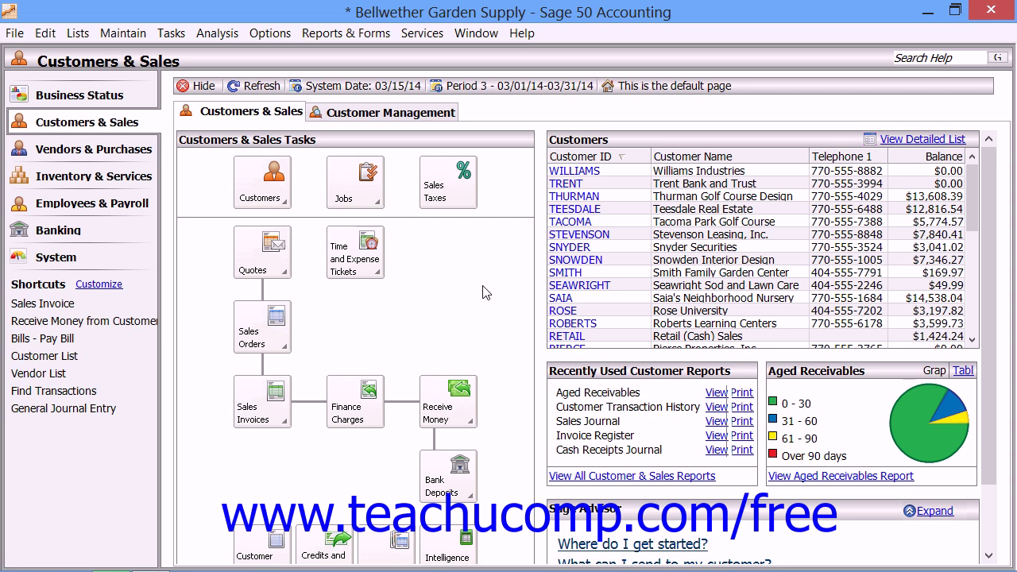
- Open a maximized Account Reconciliation window and load account 10000 Petty Cash
click(172, 38)
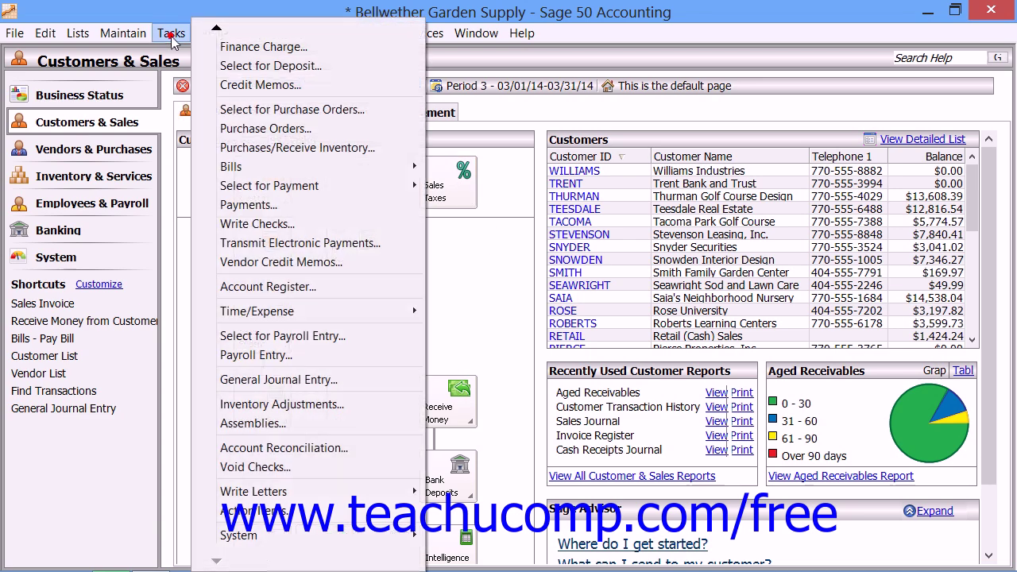
click(273, 450)
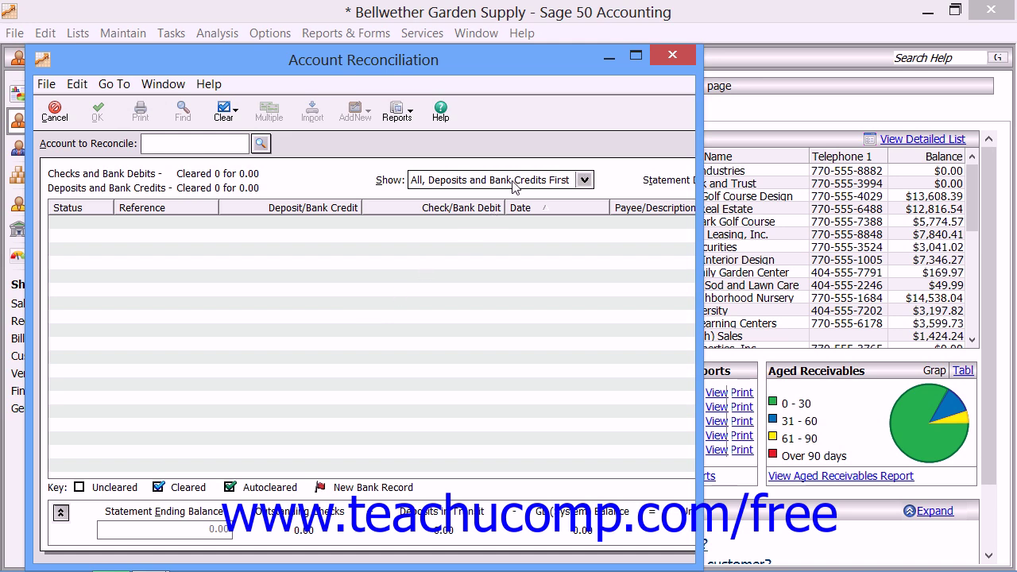
click(636, 56)
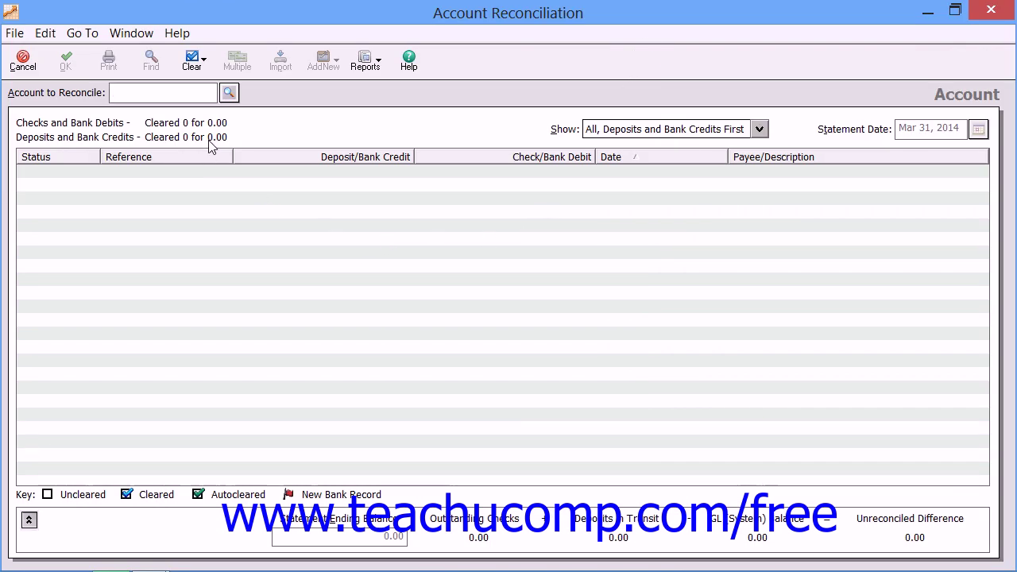
click(229, 94)
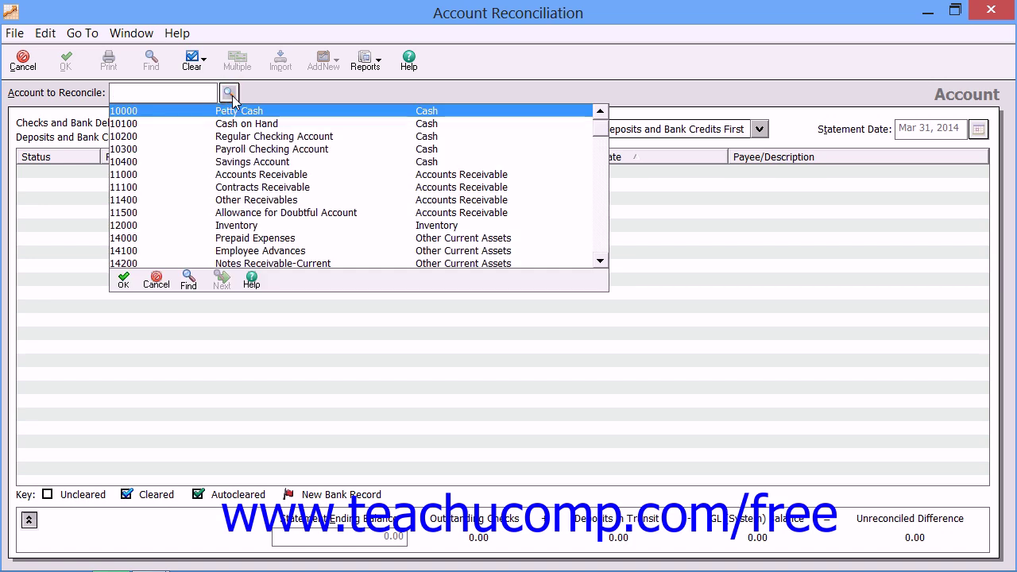
double_click(235, 115)
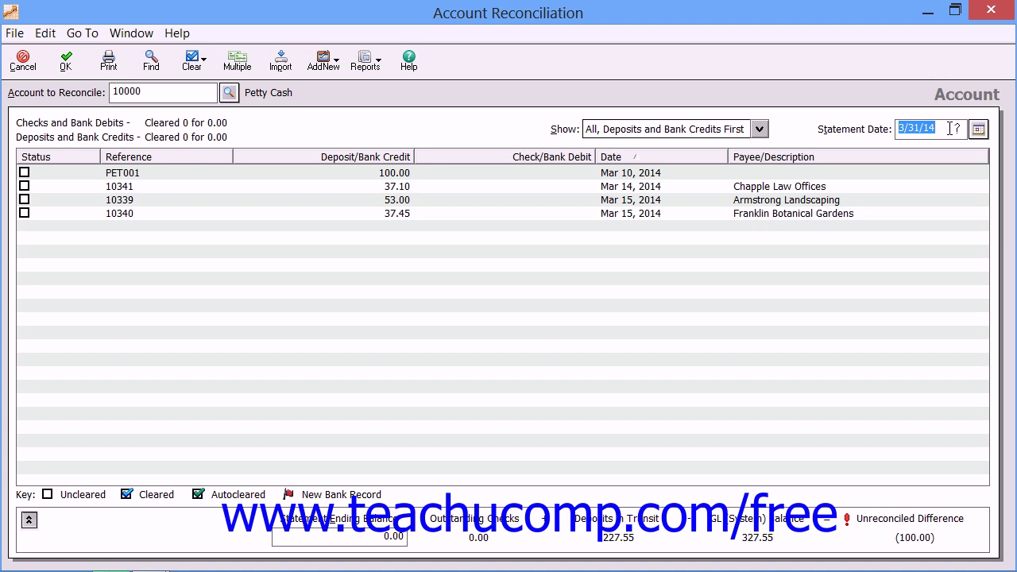
- Pick March 31, 2014 as the statement date from the calendar
click(977, 129)
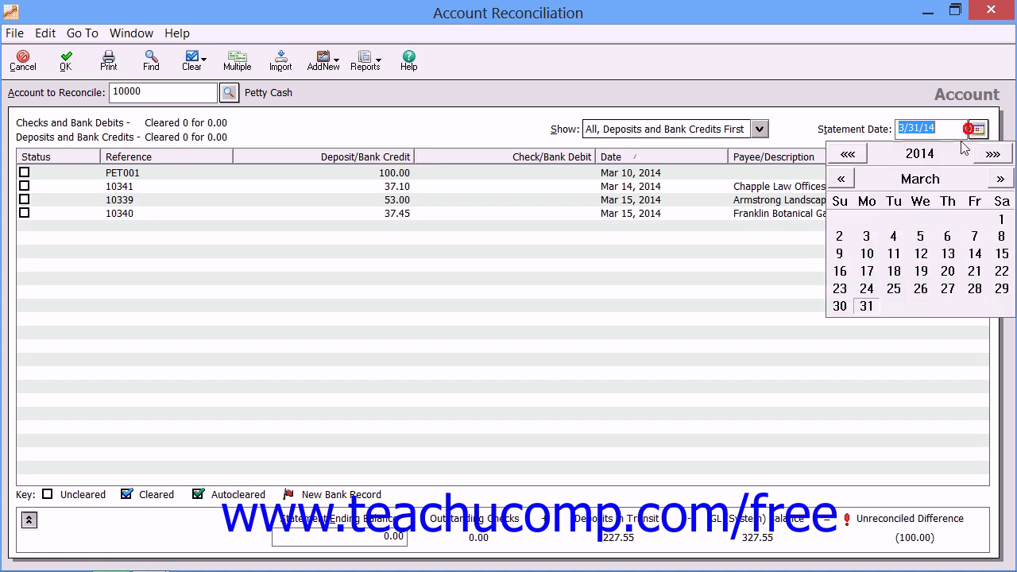
click(866, 306)
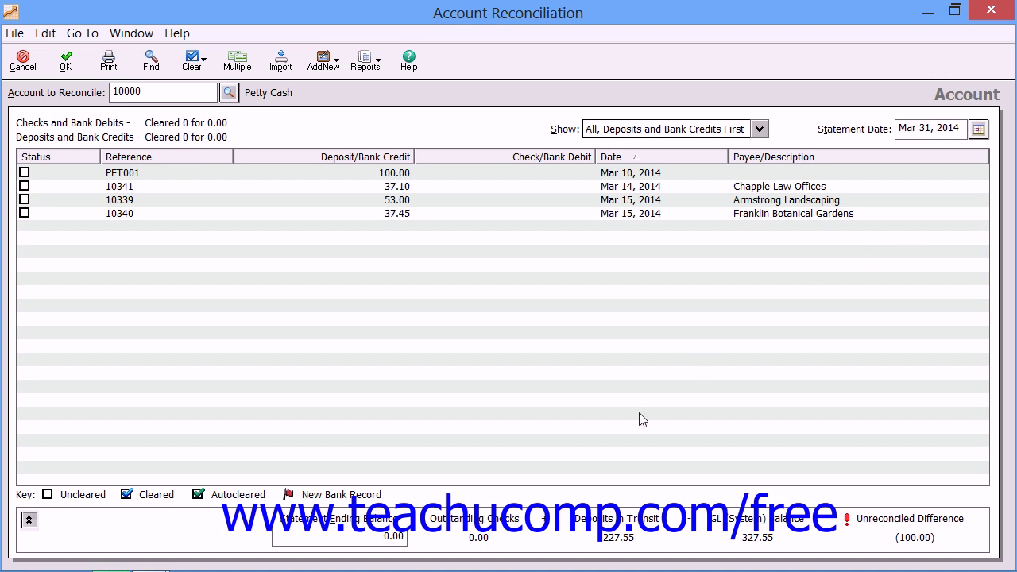
- Enter a 327.55 statement ending balance and keep deposits and bank credits listed first
click(367, 536)
text(327.55)
click(759, 130)
click(738, 161)
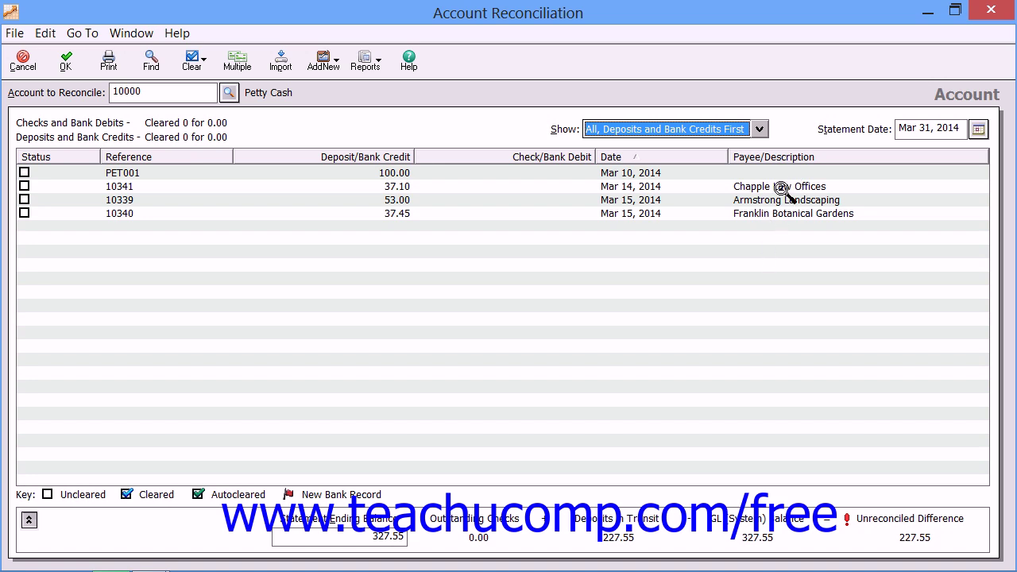
click(760, 130)
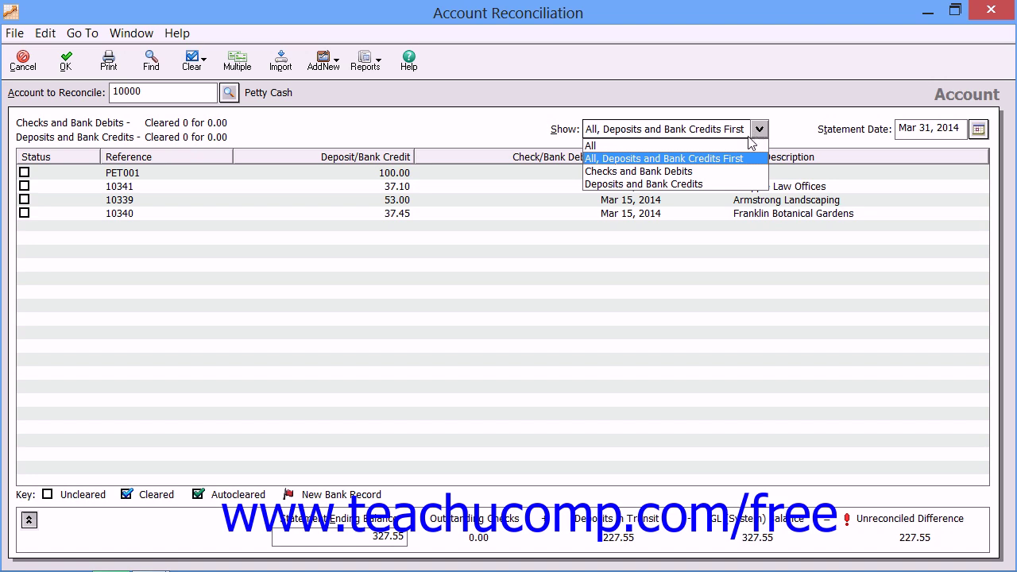
- Keep the Show list on All, Deposits and Bank Credits First
click(730, 159)
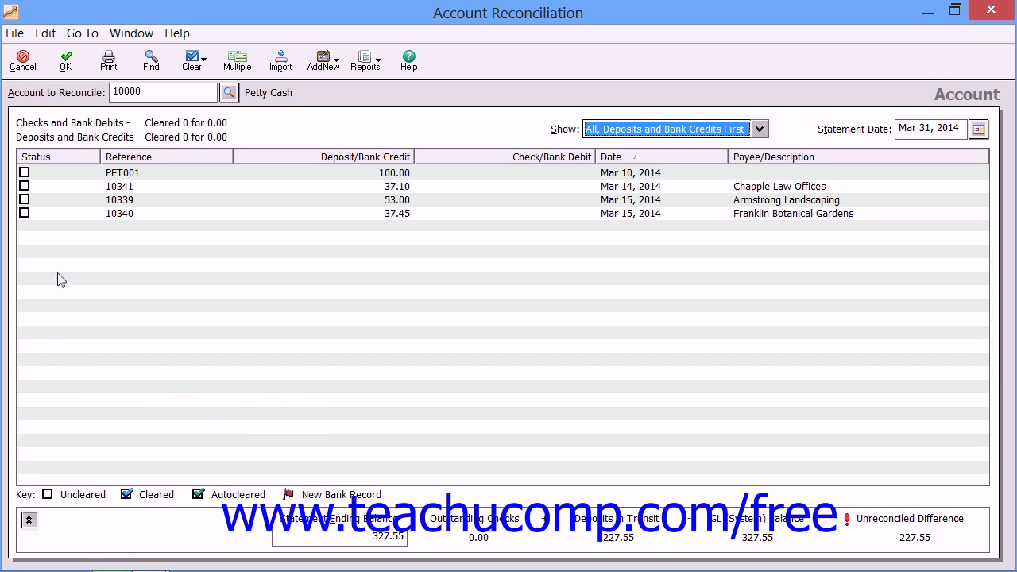
- Clear the 100.00 PET001 deposit and expand the Interest Income/Service Charges fields
click(25, 174)
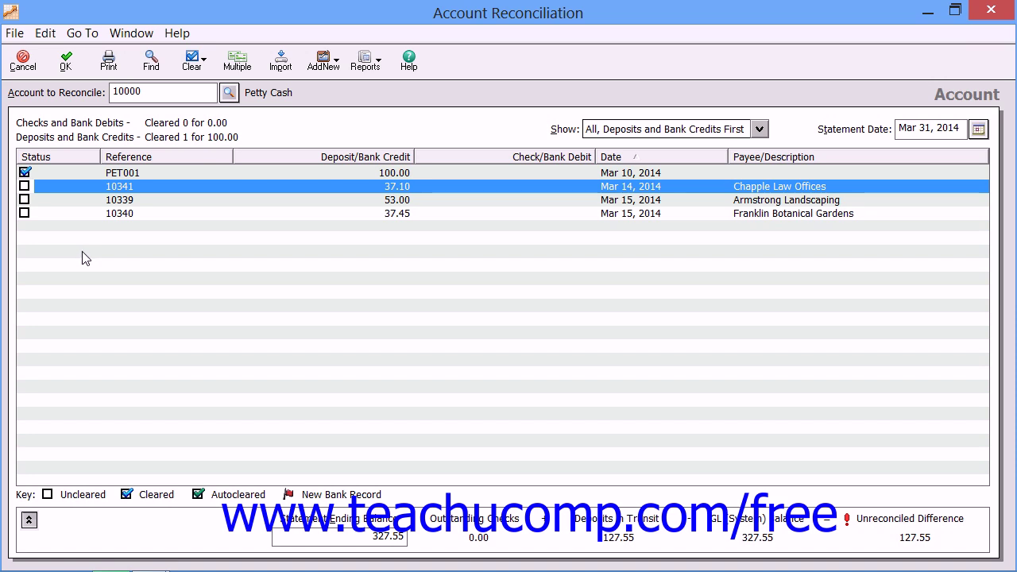
click(30, 521)
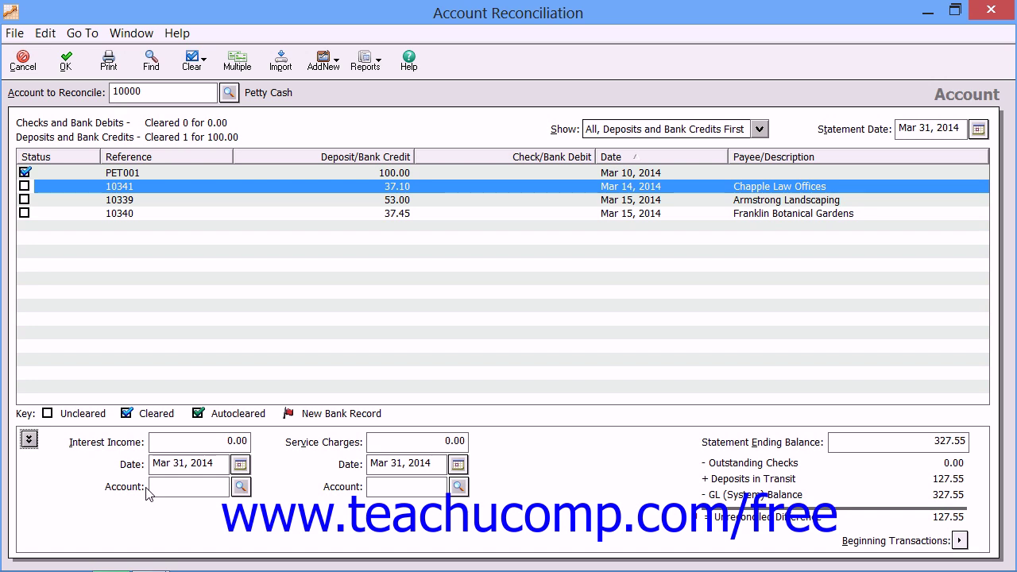
- Clear the 37.10 Chapple Law Offices deposit, reference 10341
click(367, 442)
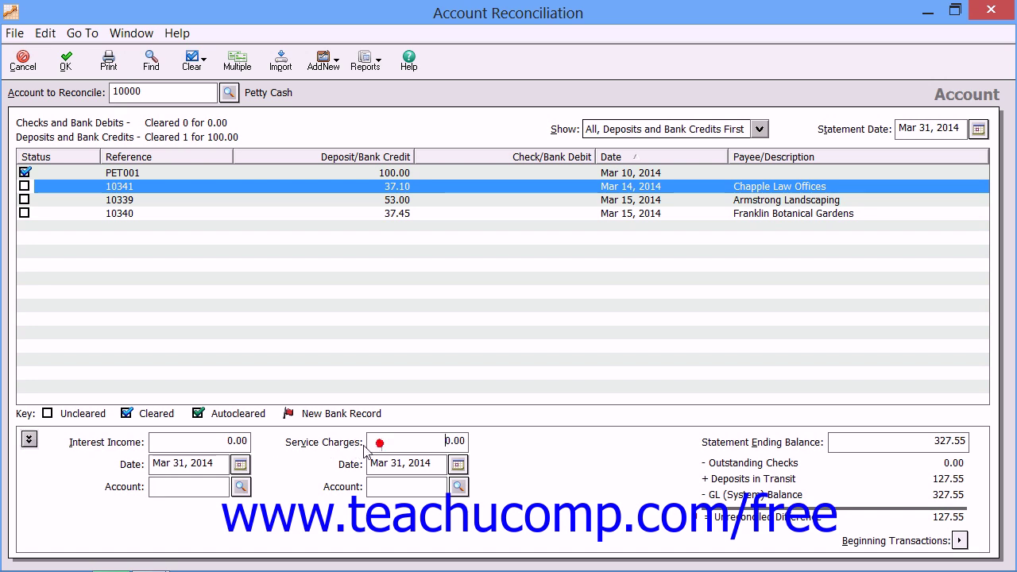
click(216, 465)
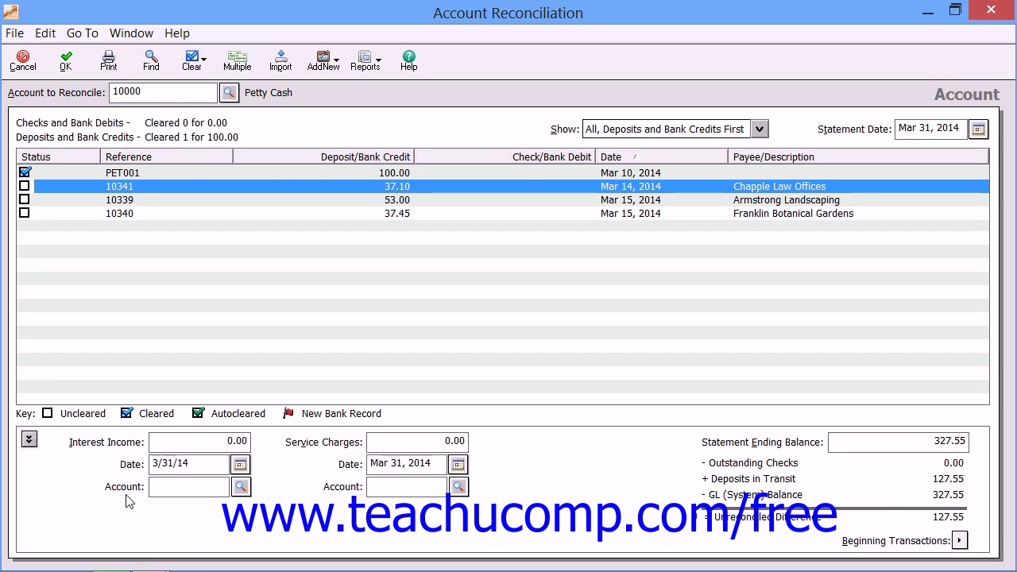
click(24, 187)
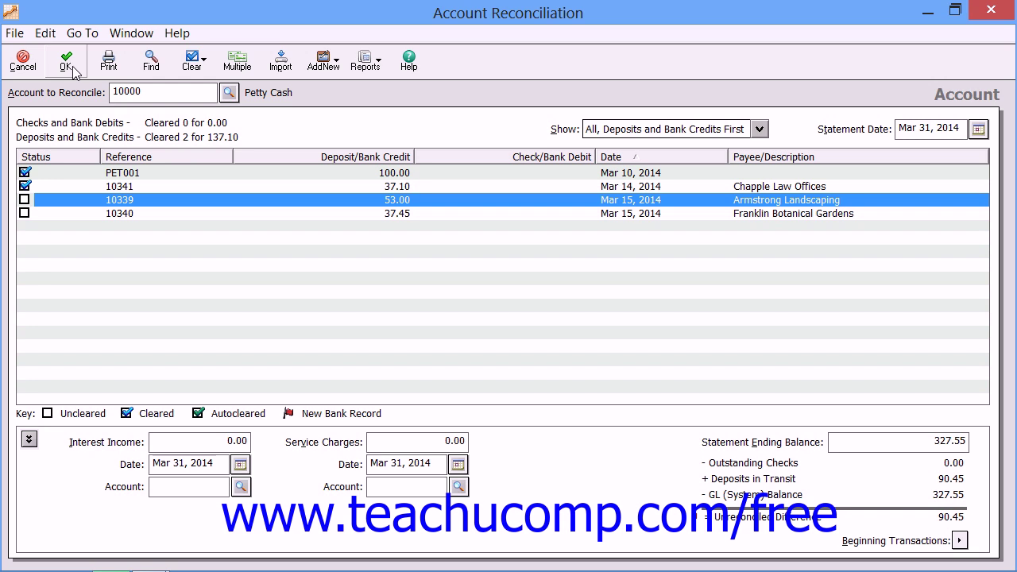
click(238, 63)
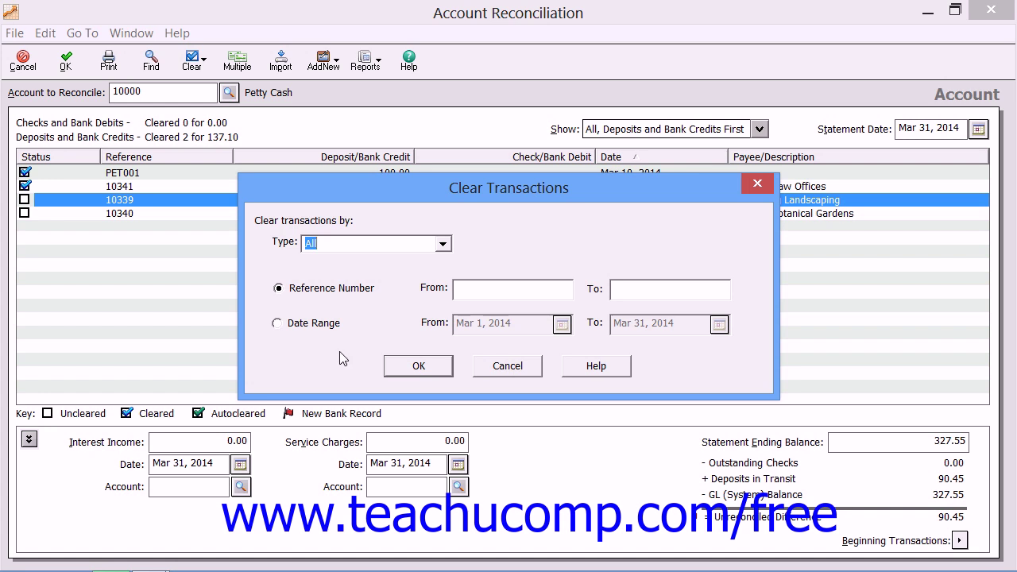
click(443, 244)
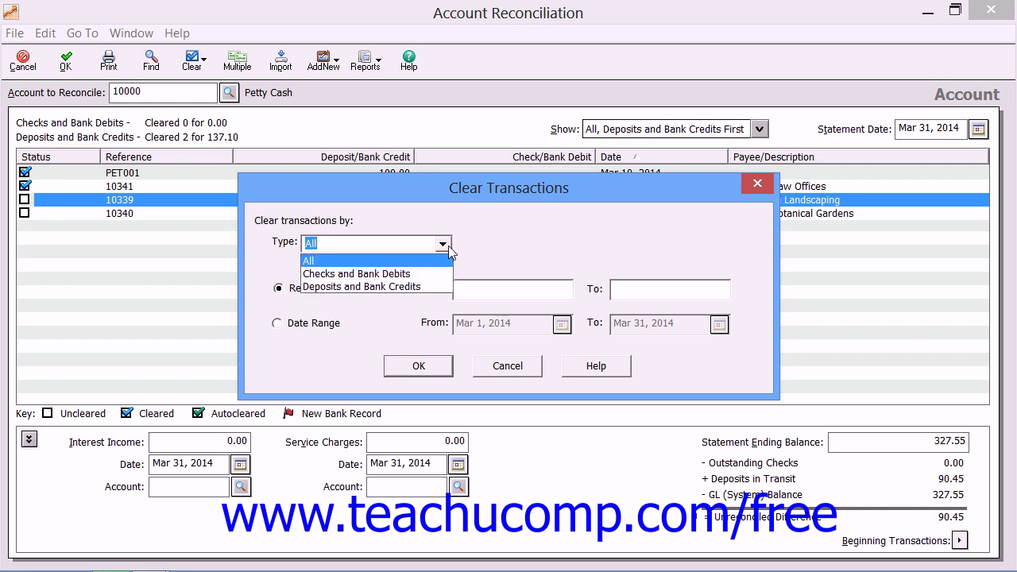
click(445, 244)
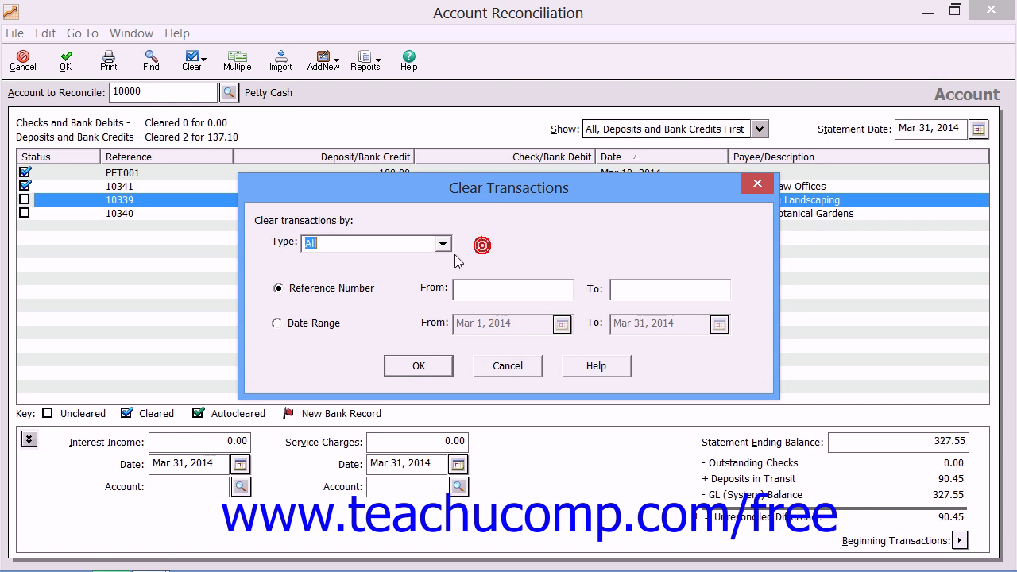
click(302, 289)
click(309, 325)
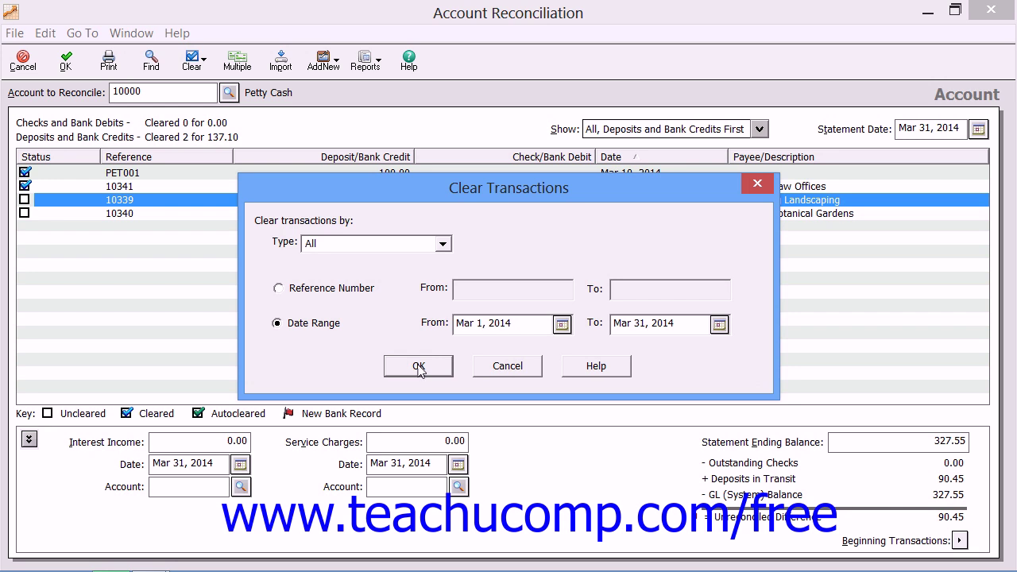
click(512, 368)
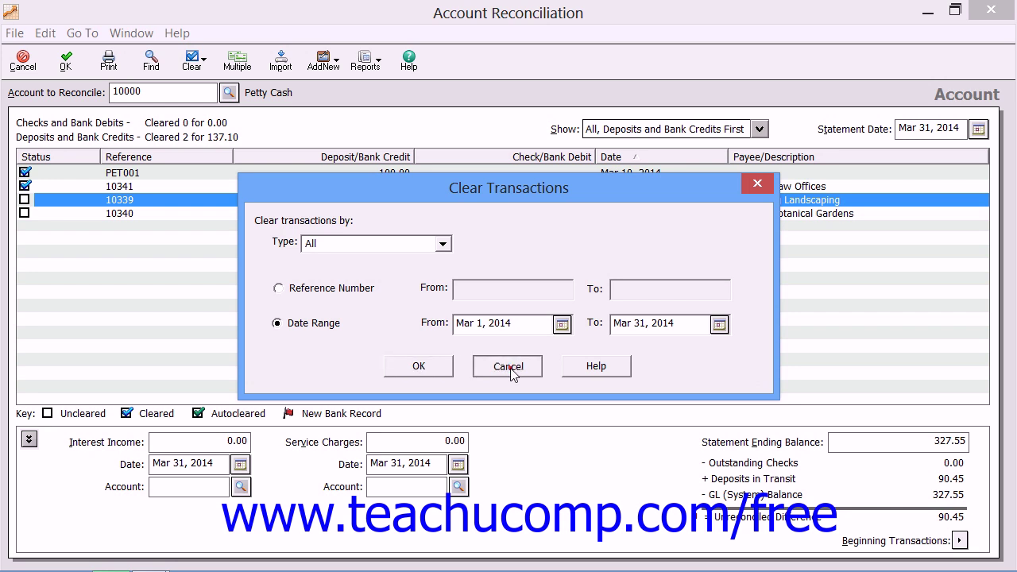
- Clear all four Petty Cash deposits, bringing the unreconciled difference to 0.00
click(203, 64)
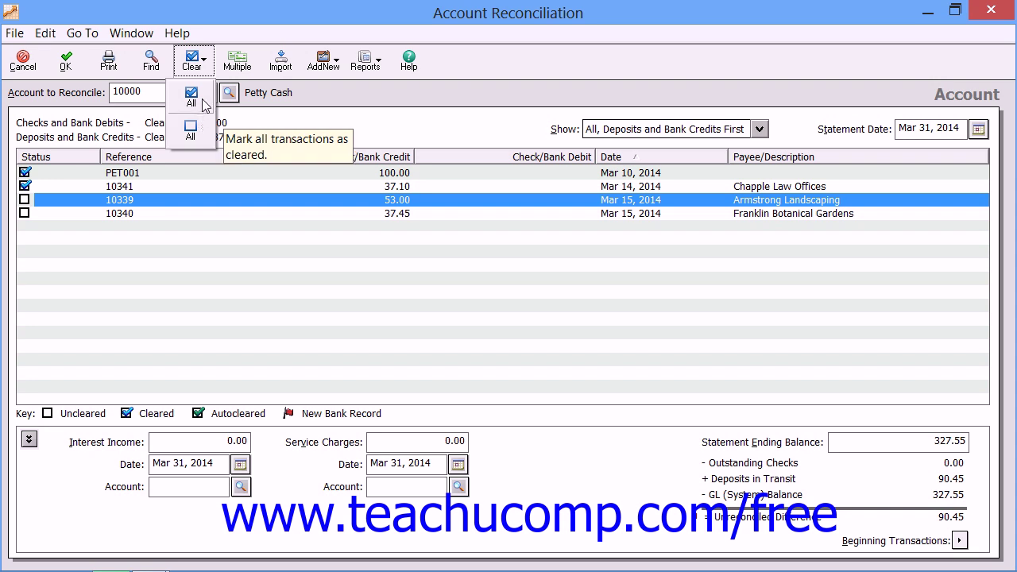
click(202, 99)
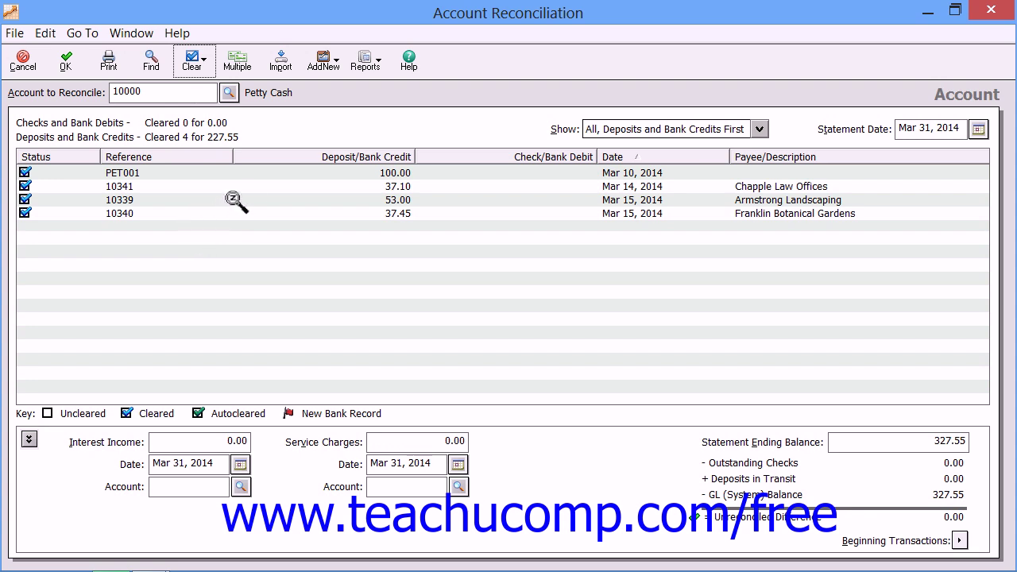
click(331, 66)
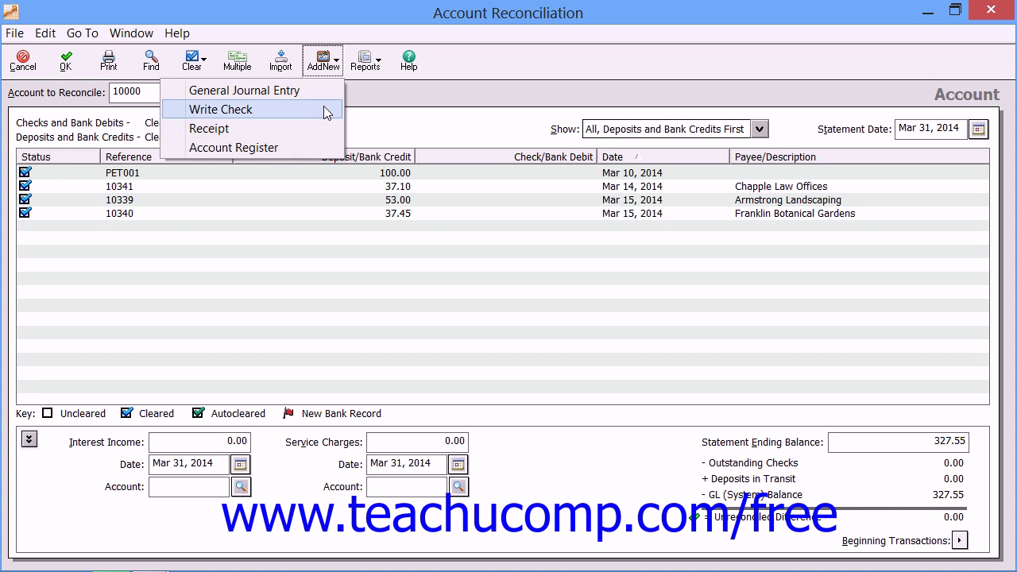
click(327, 66)
click(326, 65)
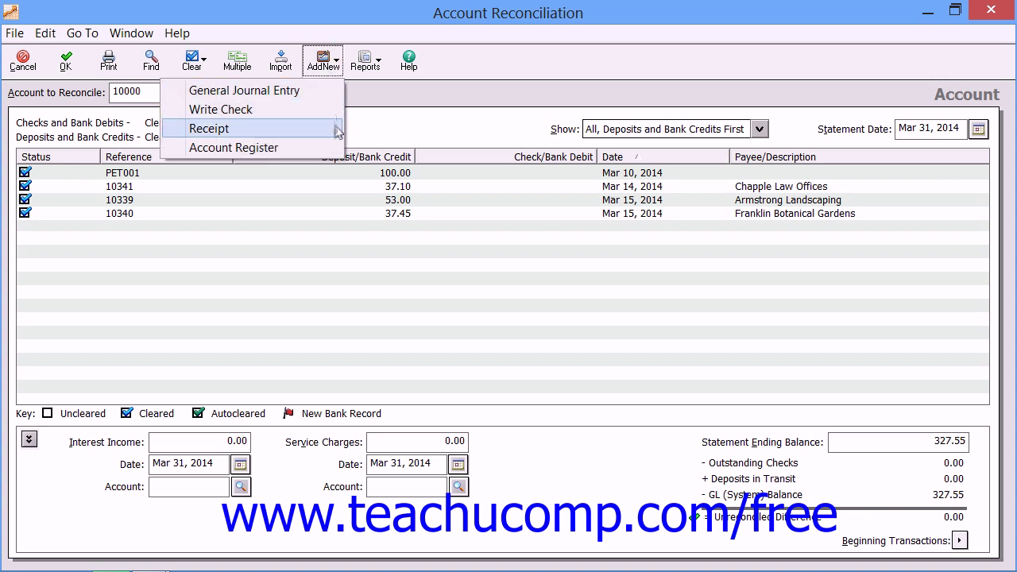
click(479, 94)
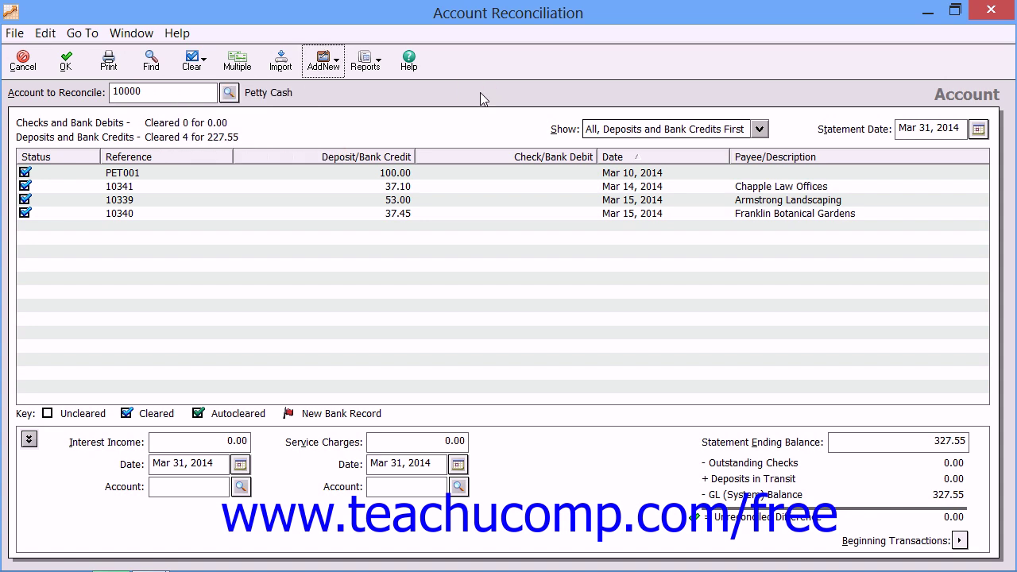
- Open the Beginning Transactions dialog for account 10000
click(960, 540)
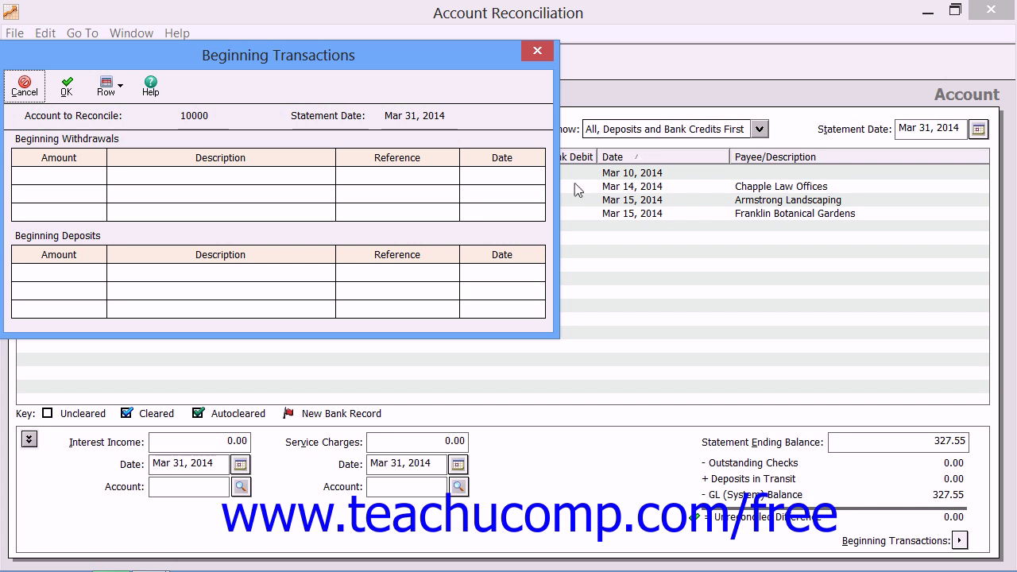